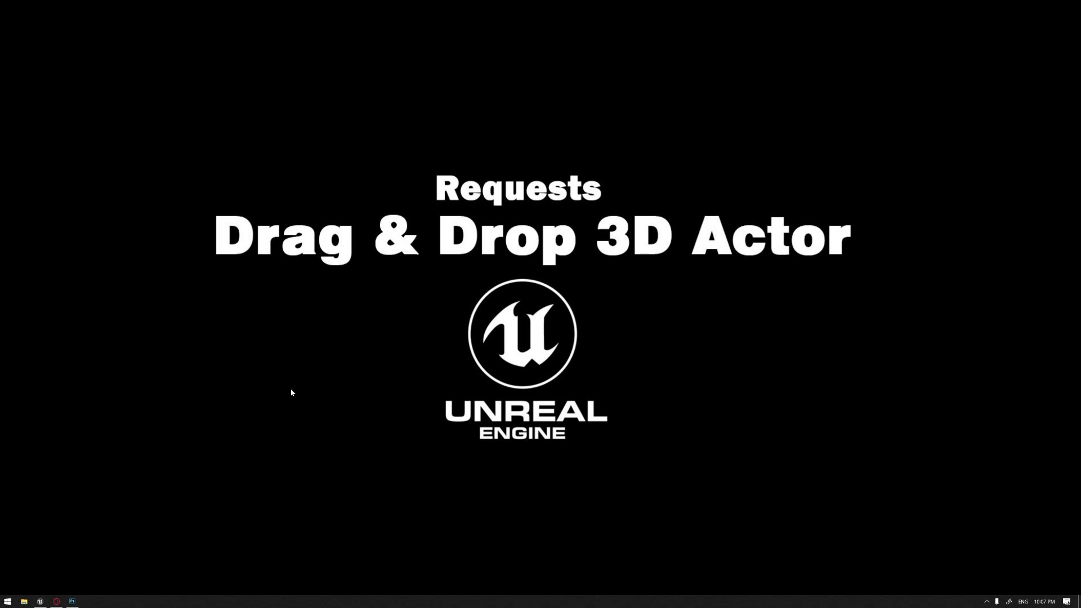
Switch to the Unreal Editor with the Daytime_Optimized level and run the pending autosave immediately.
{"action": "left_click", "coordinate": [39, 601]}
{"action": "mouse_move", "coordinate": [515, 267]}
{"action": "right_mouse_down"}
{"action": "mouse_move", "coordinate": [522, 281]}
{"action": "mouse_move", "coordinate": [514, 274]}
{"action": "right_mouse_up"}
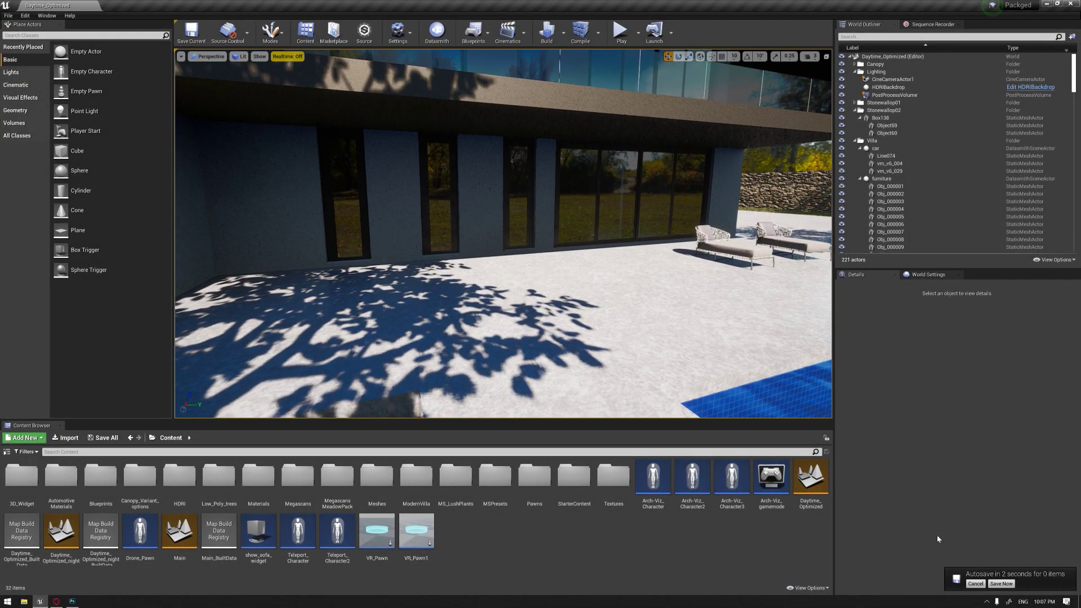
{"action": "left_click", "coordinate": [1001, 584]}
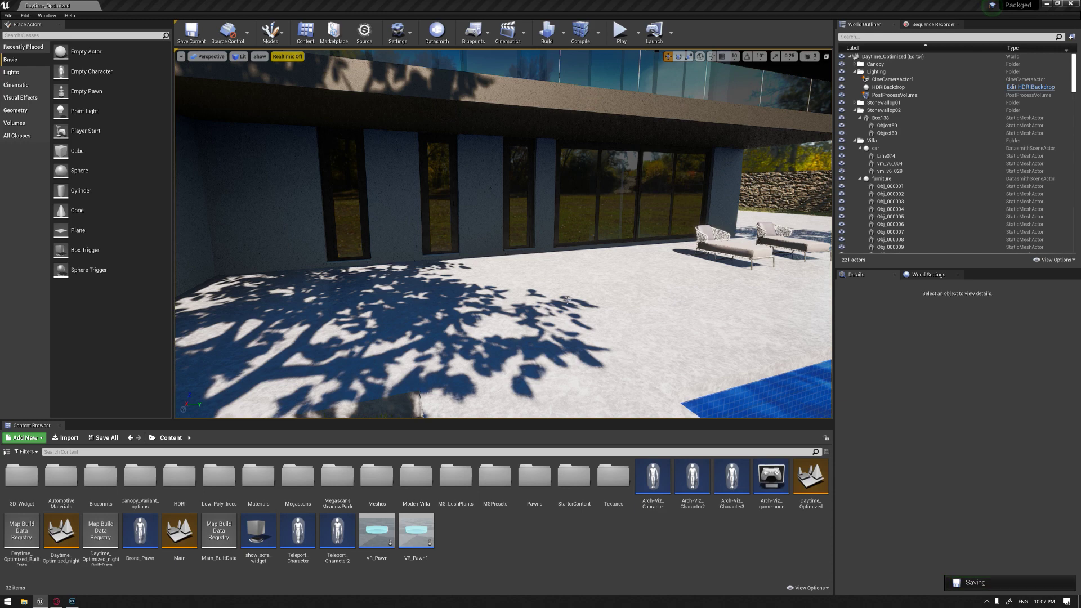
Play the level in the viewport and turn the camera towards the villa's terrace.
{"action": "right_click_drag", "start_coordinate": [607, 259], "coordinate": [587, 268]}
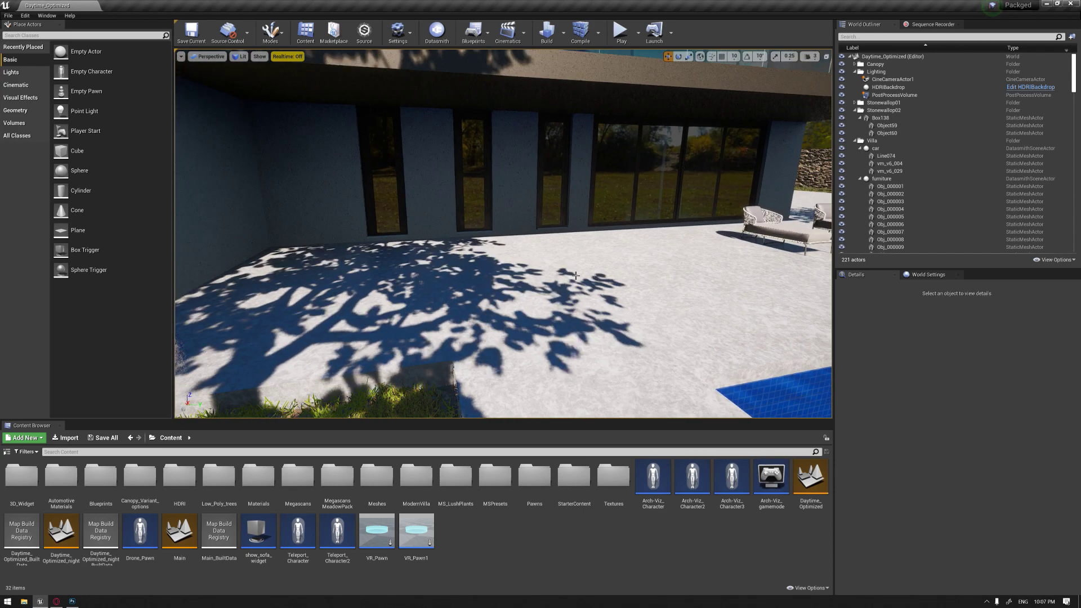
{"action": "right_click_drag", "start_coordinate": [575, 271], "coordinate": [551, 274]}
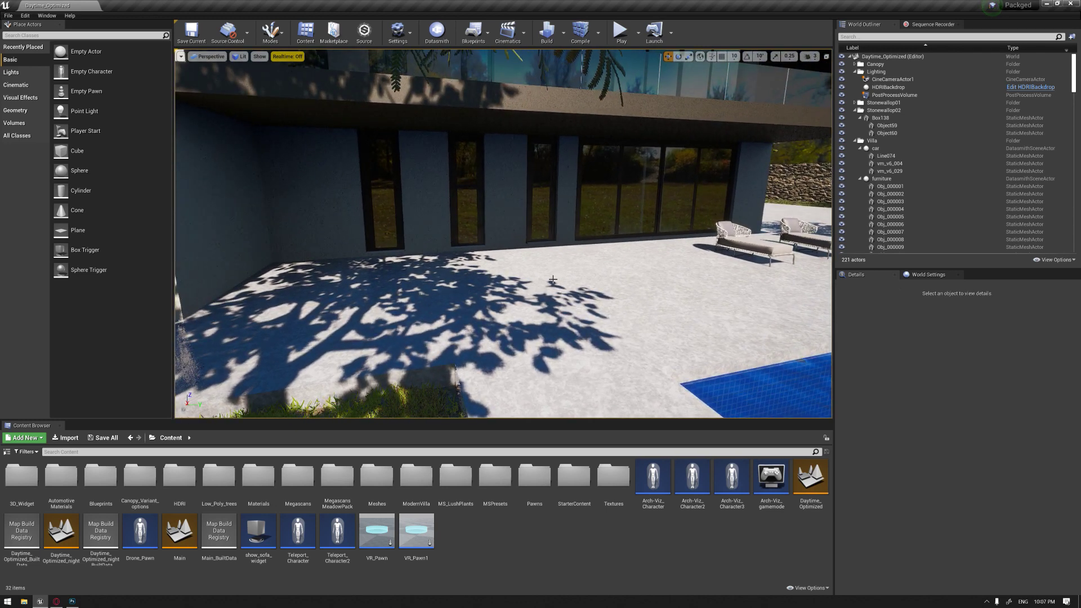
{"action": "left_click_drag", "start_coordinate": [545, 298], "coordinate": [527, 289]}
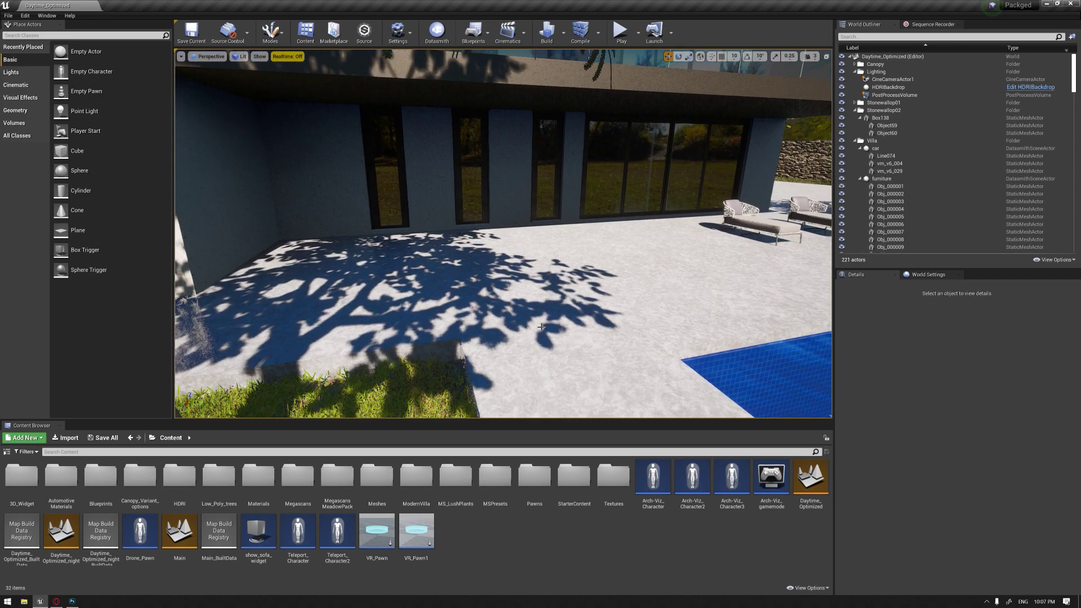
{"action": "left_click_drag", "start_coordinate": [491, 258], "coordinate": [477, 272]}
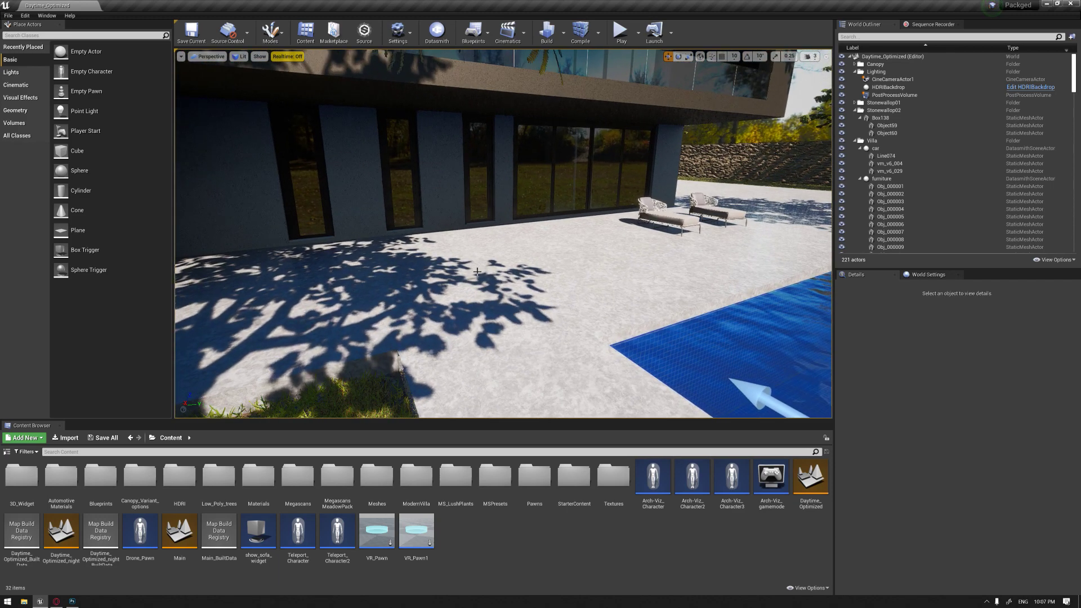
{"action": "left_click", "coordinate": [620, 31]}
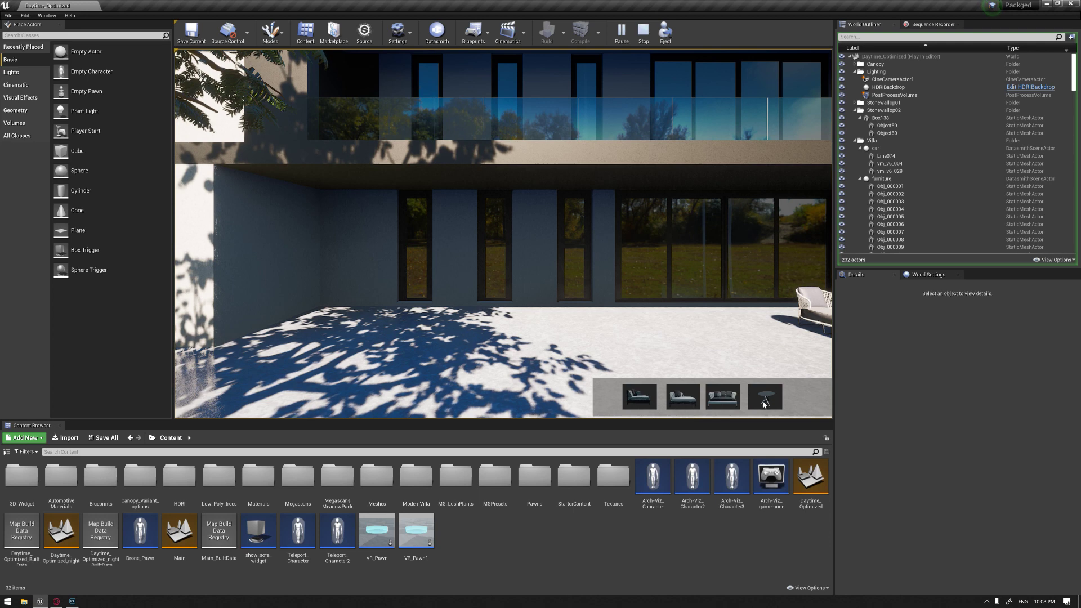
{"action": "left_click_drag", "start_coordinate": [462, 284], "coordinate": [629, 355]}
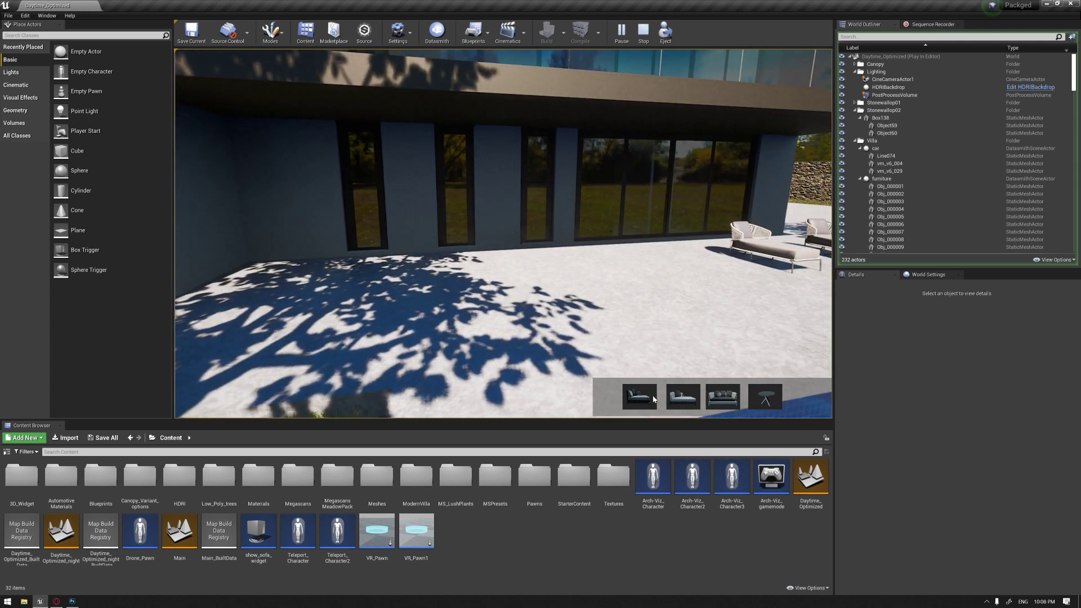
Place the first sofa and the round side table from the in-game furniture bar on the shaded terrace.
{"action": "left_click_drag", "start_coordinate": [639, 397], "coordinate": [546, 349]}
{"action": "key", "text": "w"}
{"action": "left_click_drag", "start_coordinate": [765, 397], "coordinate": [499, 280]}
{"action": "key", "text": "d"}
{"action": "left_click_drag", "start_coordinate": [597, 338], "coordinate": [507, 349]}
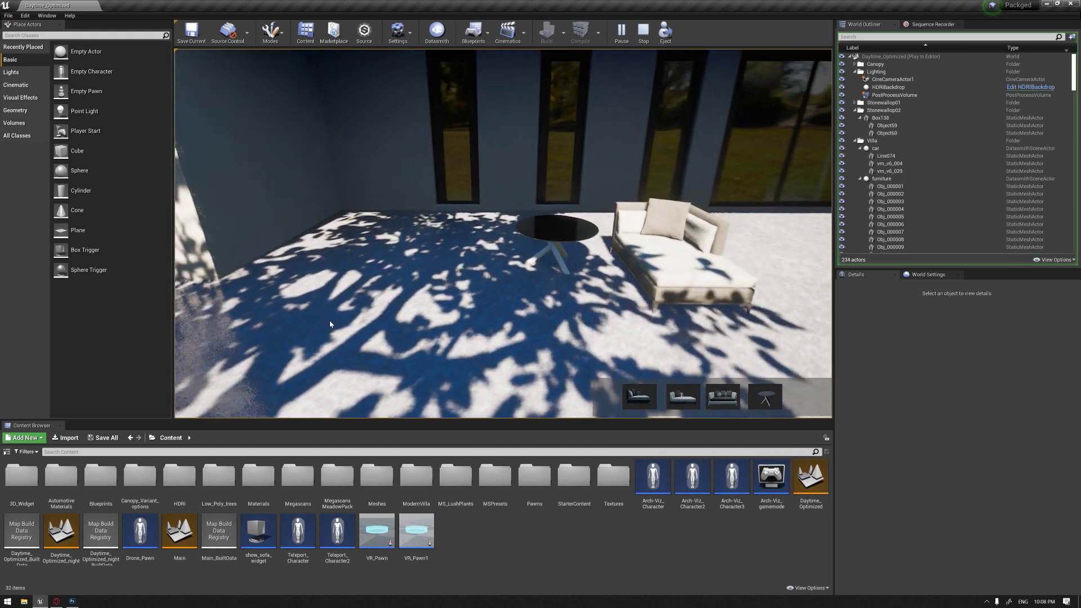
Place the third sofa from the in-game furniture bar on the terrace beside the round table.
{"action": "left_click_drag", "start_coordinate": [723, 397], "coordinate": [474, 278]}
{"action": "key", "text": "d"}
{"action": "left_click_drag", "start_coordinate": [536, 326], "coordinate": [490, 317]}
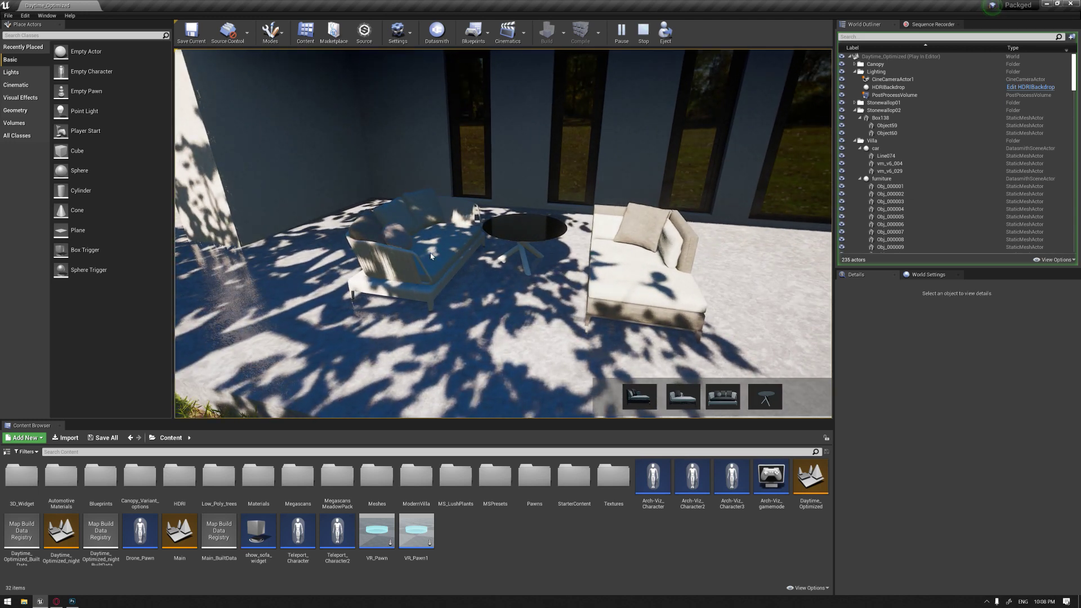
Delete the third sofa placed beside the round table.
{"action": "key", "text": "Delete"}
{"action": "key", "text": "a"}
{"action": "left_click_drag", "start_coordinate": [466, 320], "coordinate": [545, 330]}
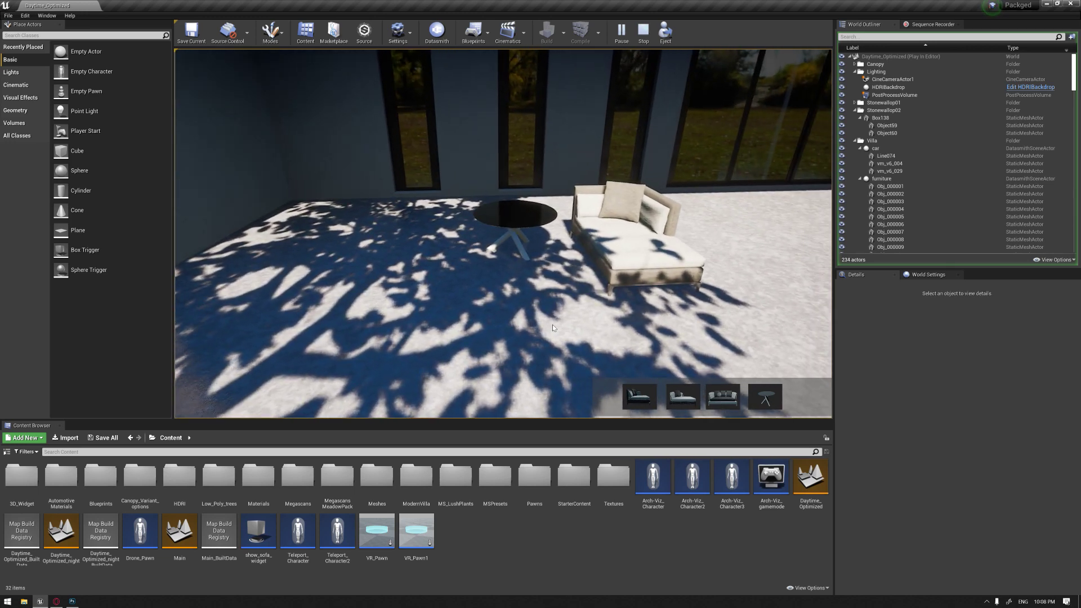
Move around the terrace to examine the placed sofa and side table from several angles.
{"action": "left_click_drag", "start_coordinate": [551, 325], "coordinate": [575, 241]}
{"action": "key", "text": "s"}
{"action": "key", "text": "s"}
{"action": "key", "text": "w"}
{"action": "key", "text": "s"}
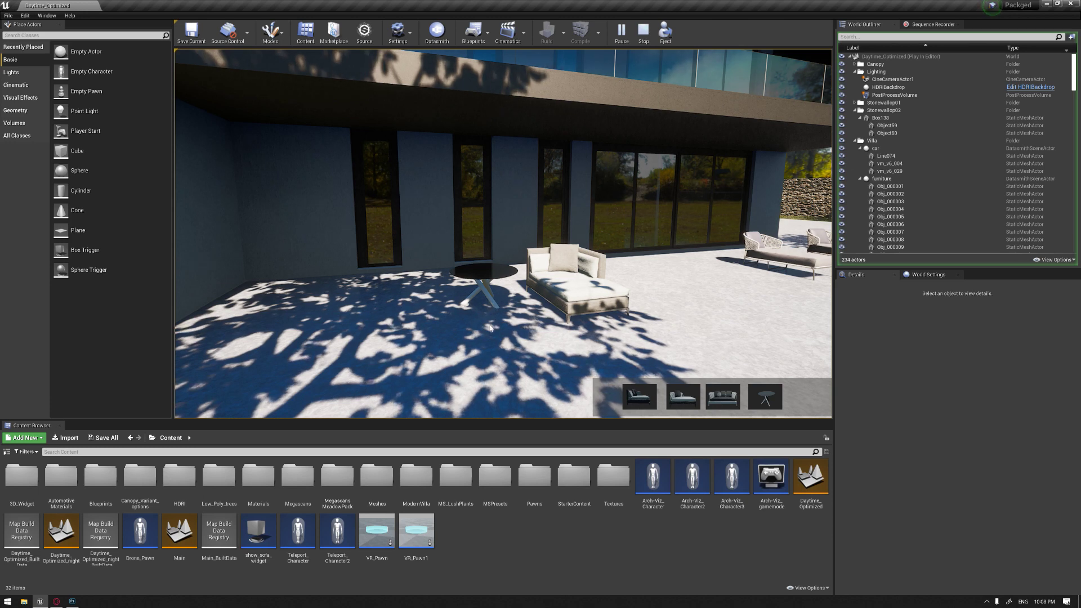
{"action": "left_click_drag", "start_coordinate": [494, 315], "coordinate": [611, 325]}
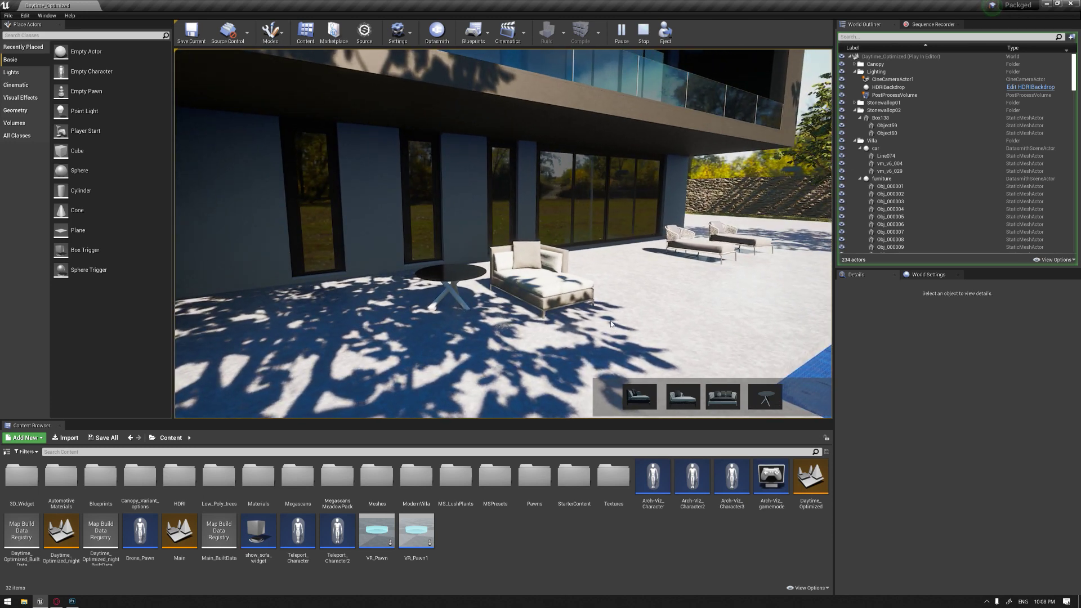
{"action": "left_click_drag", "start_coordinate": [612, 321], "coordinate": [691, 309]}
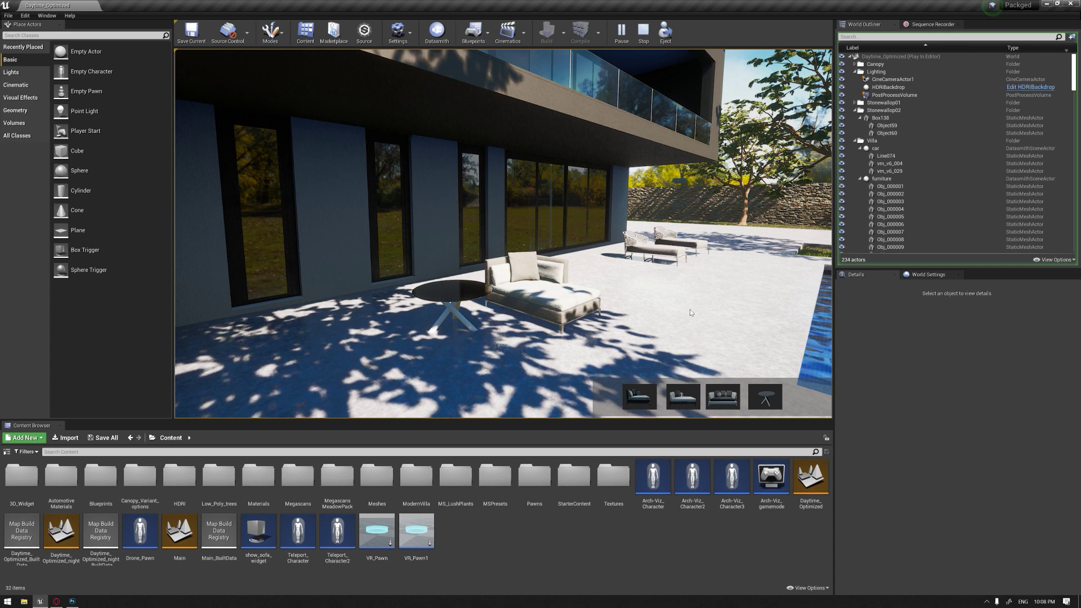
{"action": "left_click_drag", "start_coordinate": [668, 305], "coordinate": [670, 313]}
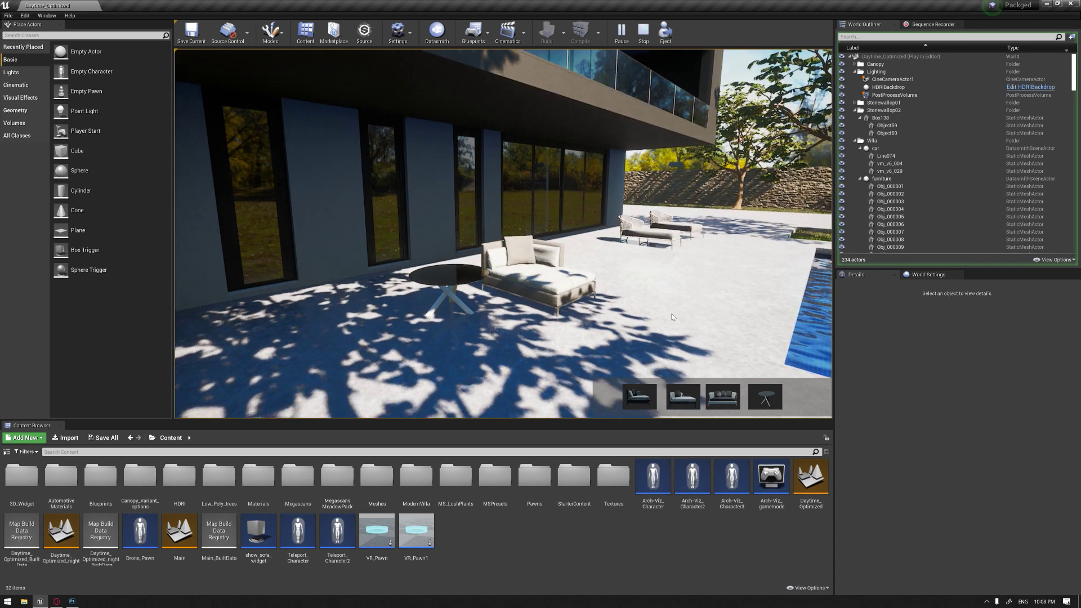
{"action": "key", "text": "d"}
{"action": "left_click_drag", "start_coordinate": [590, 299], "coordinate": [459, 285]}
{"action": "key", "text": "d"}
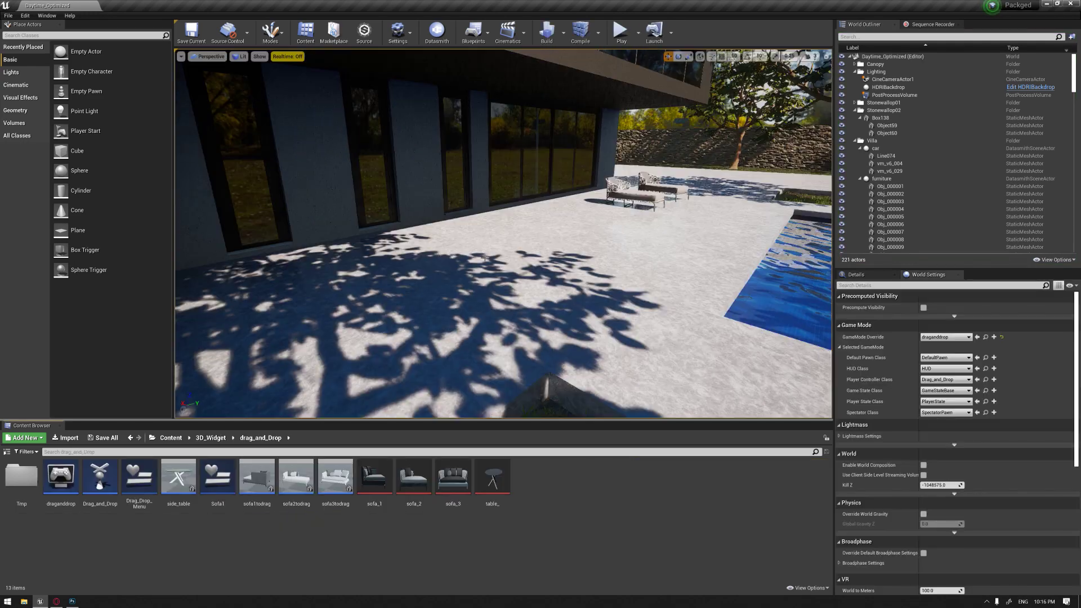
Search the parent classes for a new Blueprint class in the drag_and_Drop folder for "player", and cancel the creation.
{"action": "left_click_drag", "start_coordinate": [439, 270], "coordinate": [446, 272]}
{"action": "left_click", "coordinate": [143, 545]}
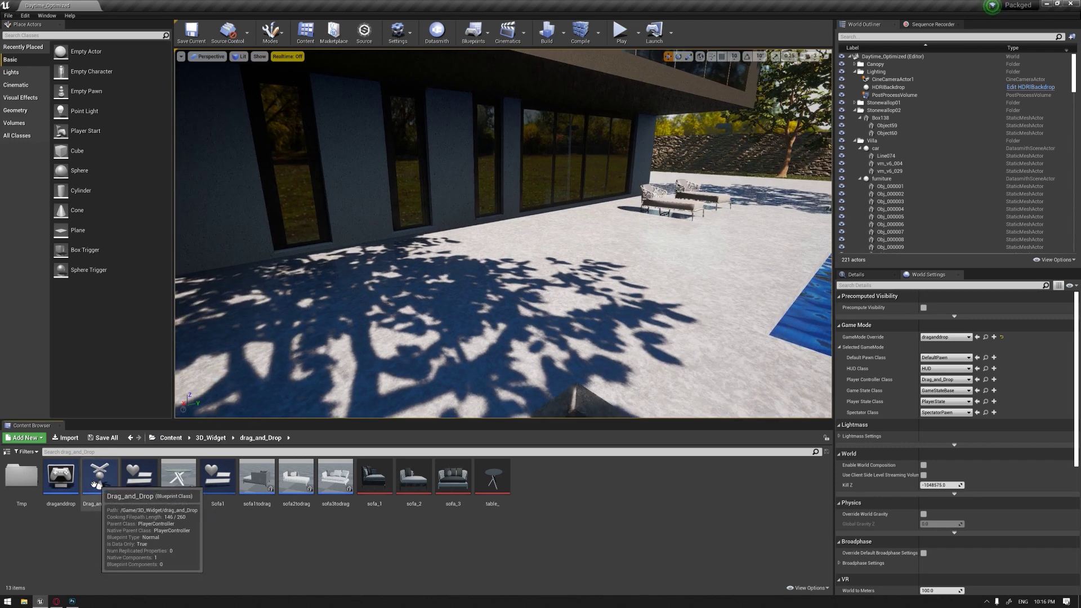
{"action": "right_click", "coordinate": [493, 543]}
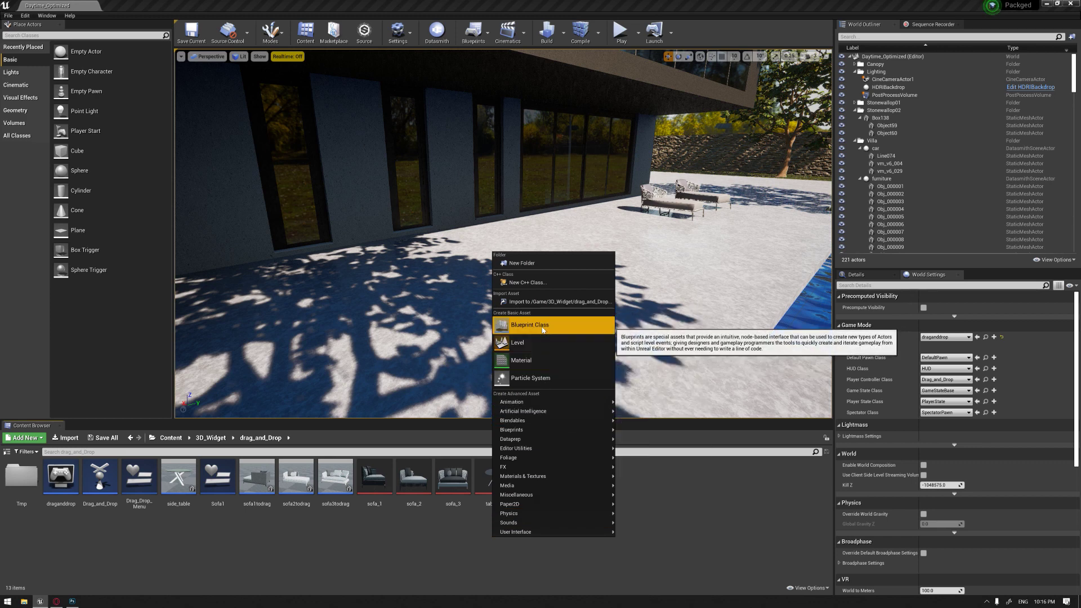
{"action": "left_click", "coordinate": [543, 326]}
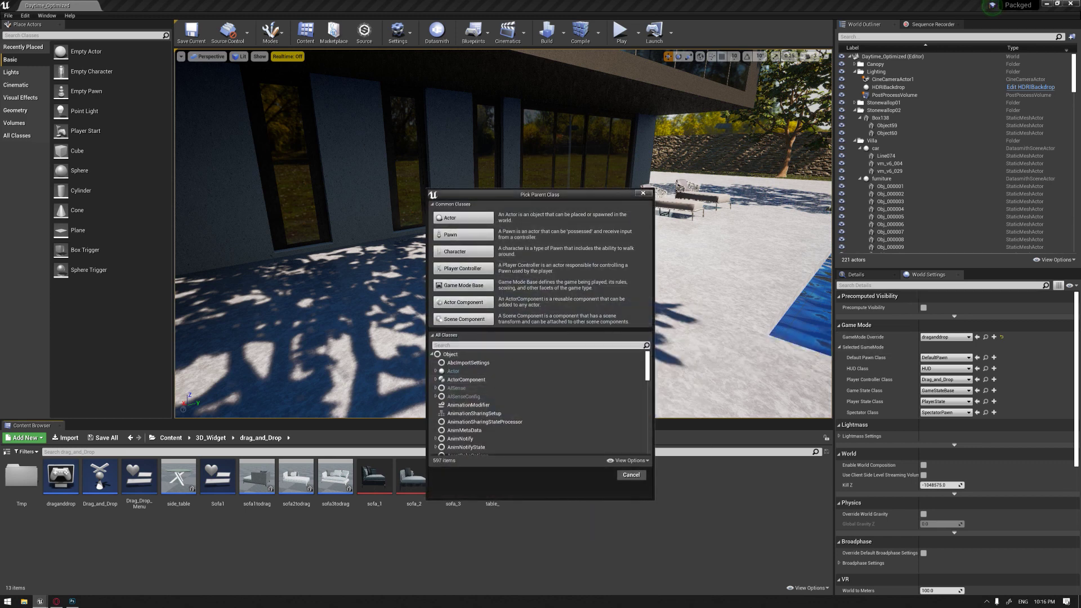
{"action": "type", "text": "player"}
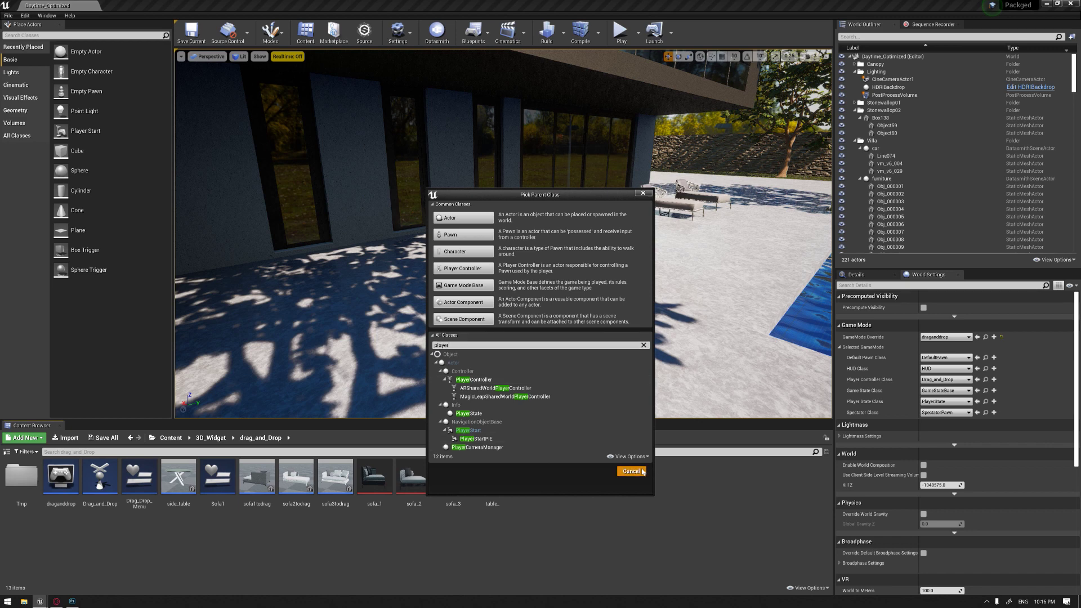
{"action": "left_click", "coordinate": [630, 471]}
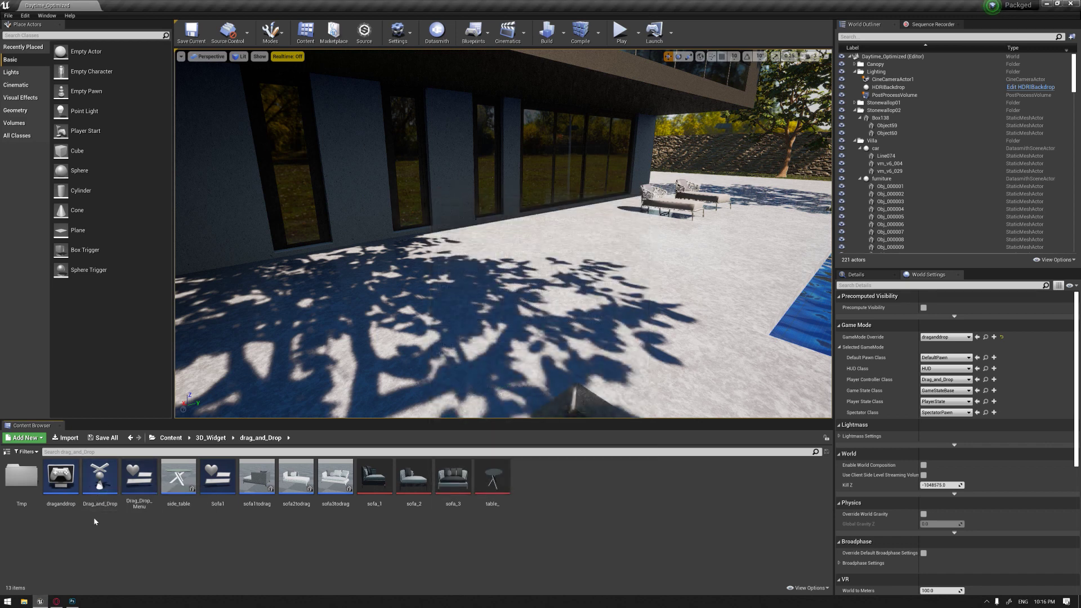
Open the Drag_and_Drop player controller Blueprint, examine its class defaults including the Mouse Interface options, and close it.
{"action": "mouse_move", "coordinate": [105, 482]}
{"action": "right_click", "coordinate": [104, 483]}
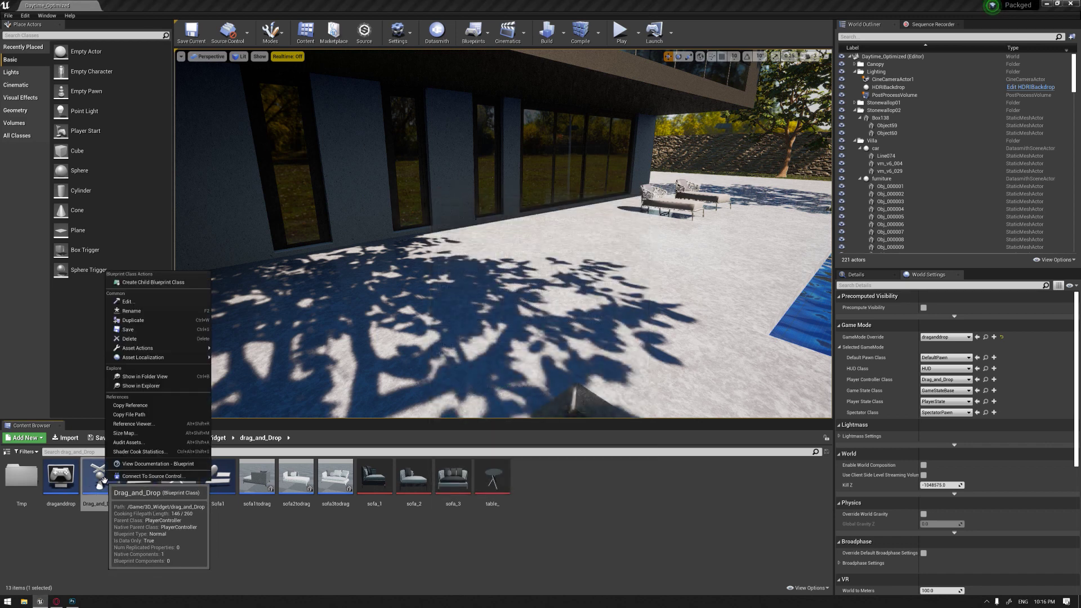
{"action": "left_click", "coordinate": [155, 307]}
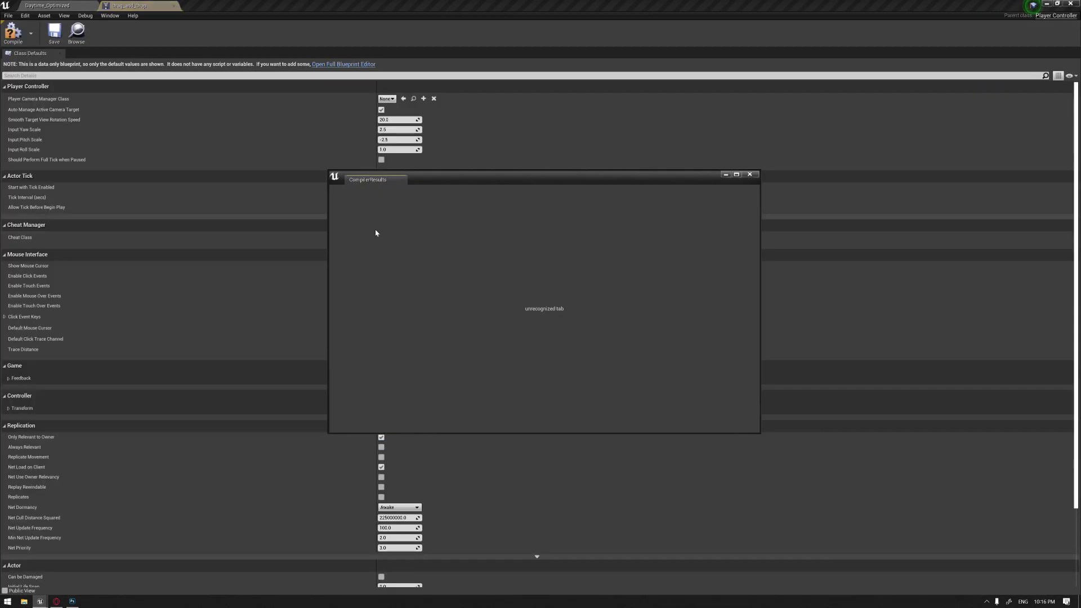
{"action": "left_click", "coordinate": [750, 174]}
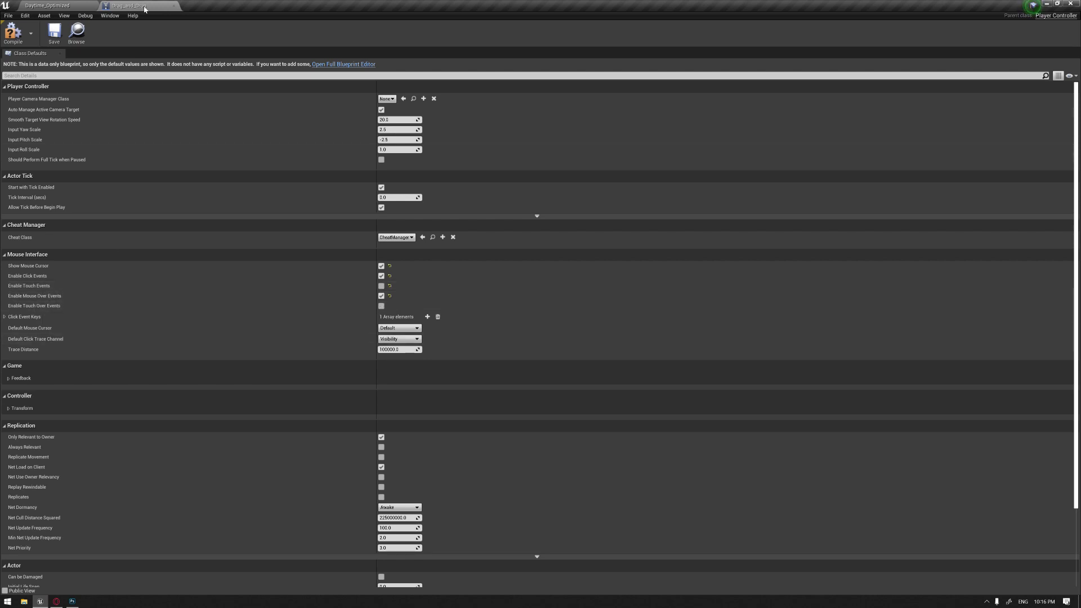
{"action": "left_click", "coordinate": [175, 5]}
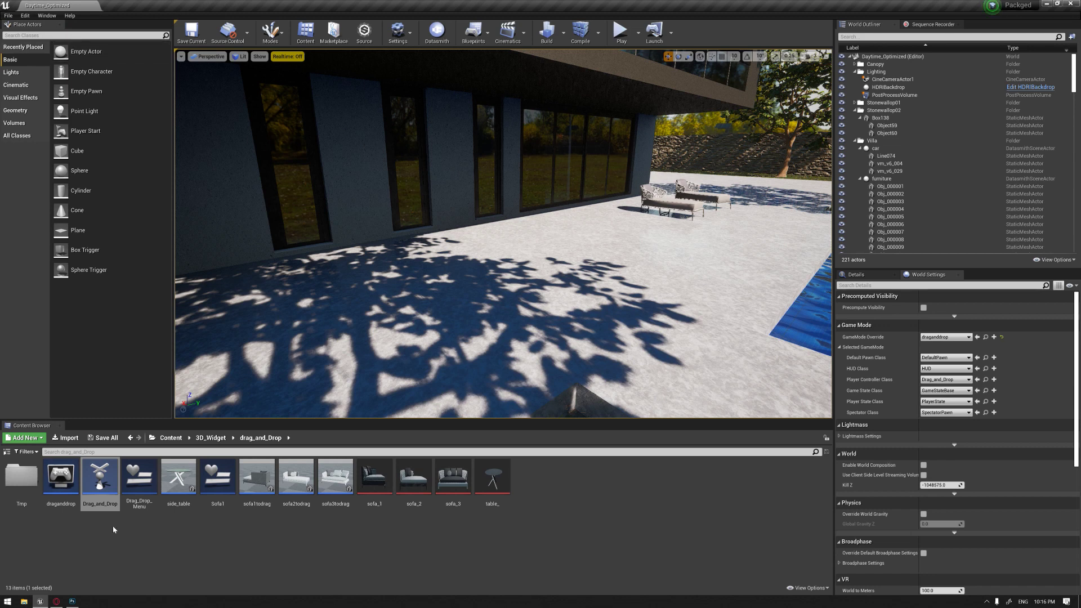
Select the draganddrop game mode asset and check the level's game mode and player controller class in the World Settings.
{"action": "left_click", "coordinate": [62, 480]}
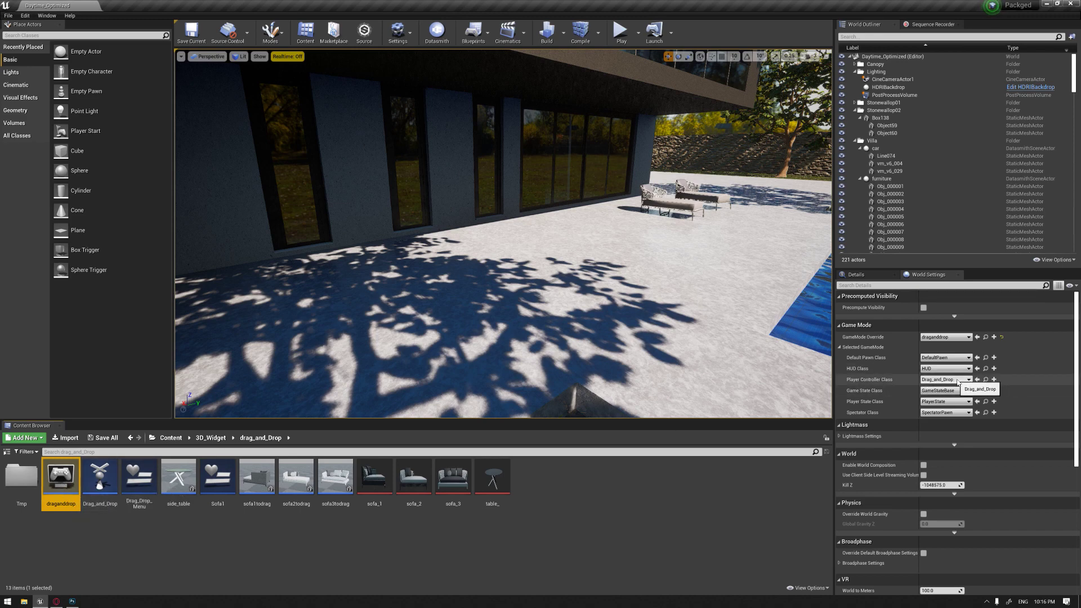
{"action": "right_click_drag", "start_coordinate": [382, 293], "coordinate": [410, 277]}
{"action": "left_click", "coordinate": [217, 530]}
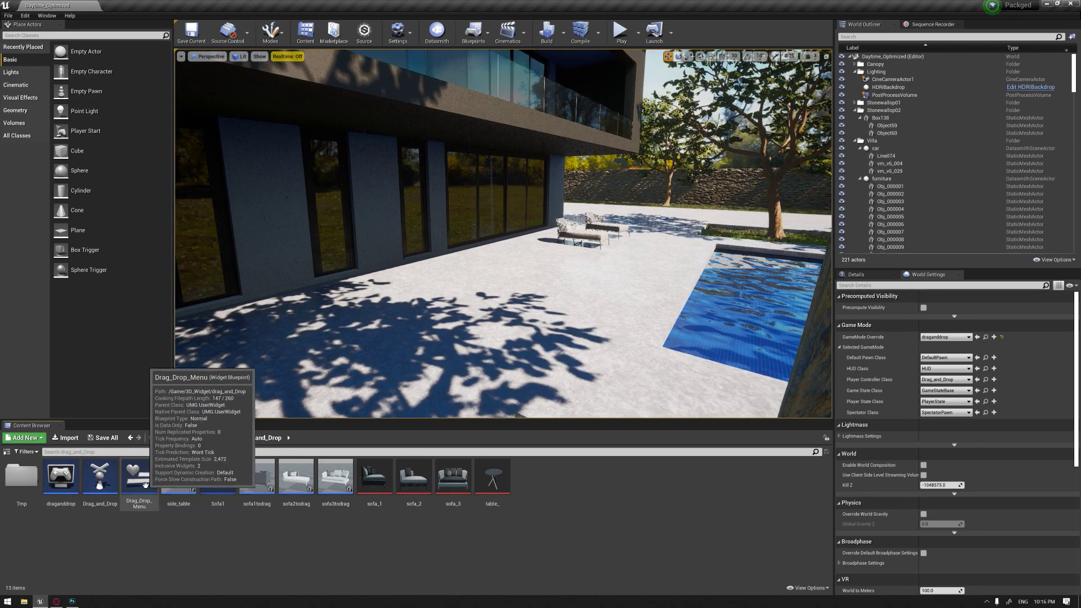
Open the Drag_Drop_Menu widget, inspect its background image's settings, and return to the level editor.
{"action": "double_click", "coordinate": [141, 482]}
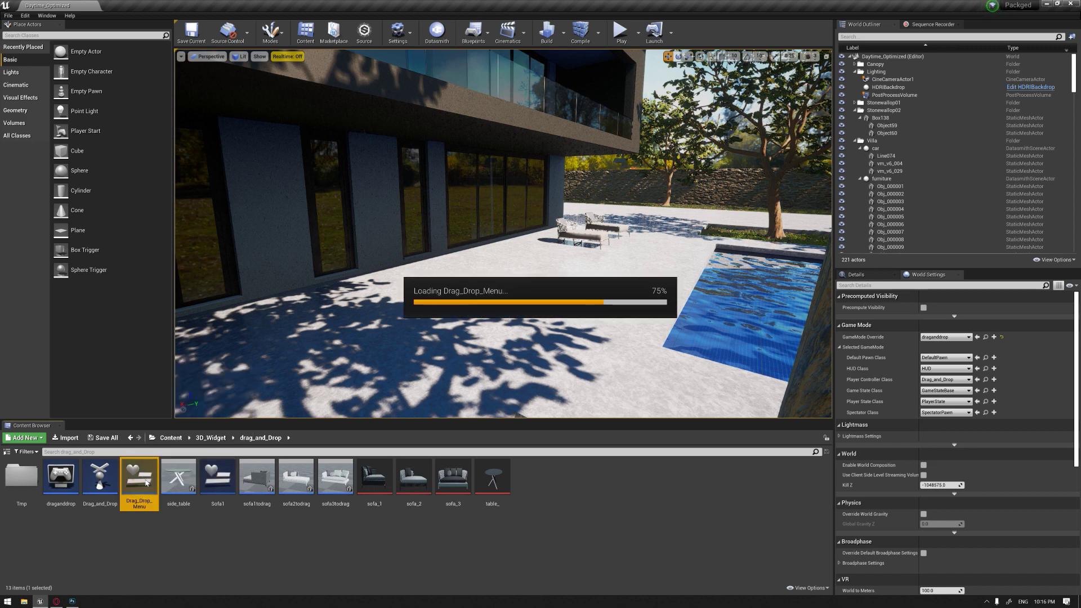
{"action": "left_click", "coordinate": [685, 376]}
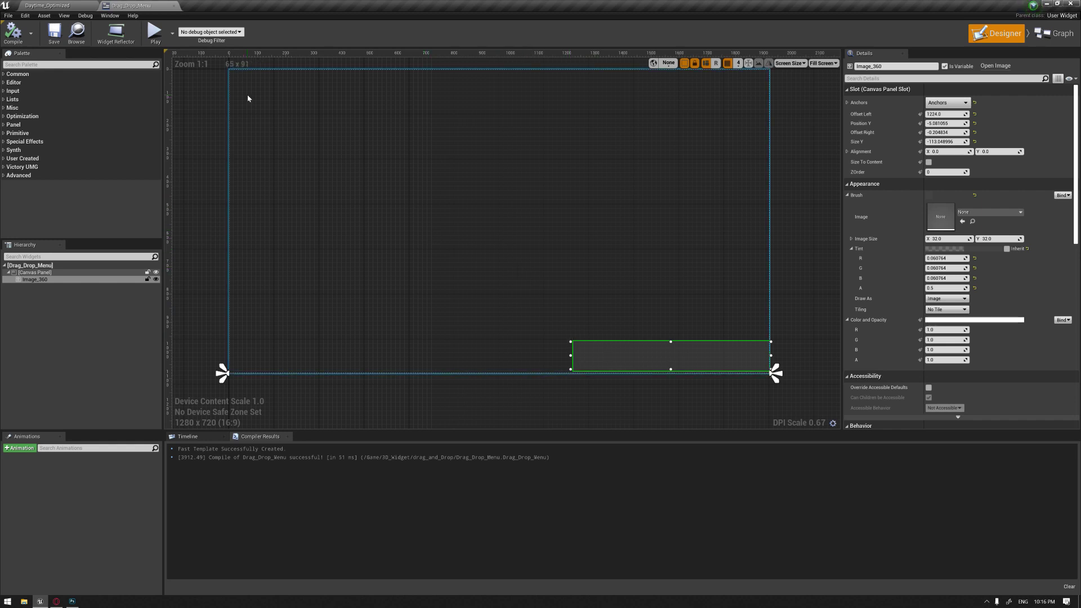
{"action": "left_click", "coordinate": [61, 5]}
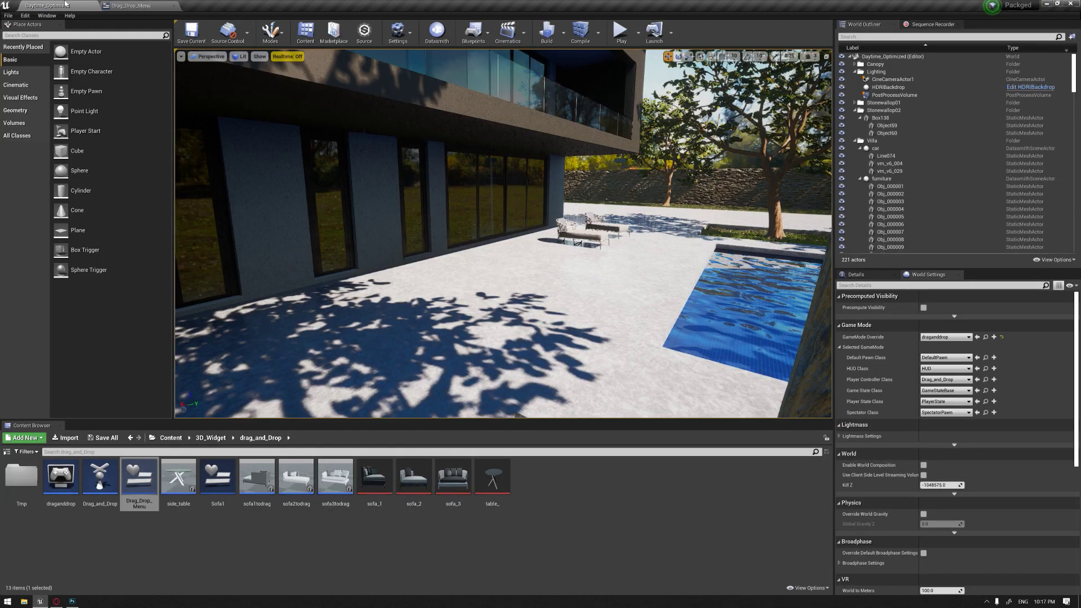
Open the Sofa1 widget and inspect the brush and size settings of its sofa image.
{"action": "left_click", "coordinate": [235, 527]}
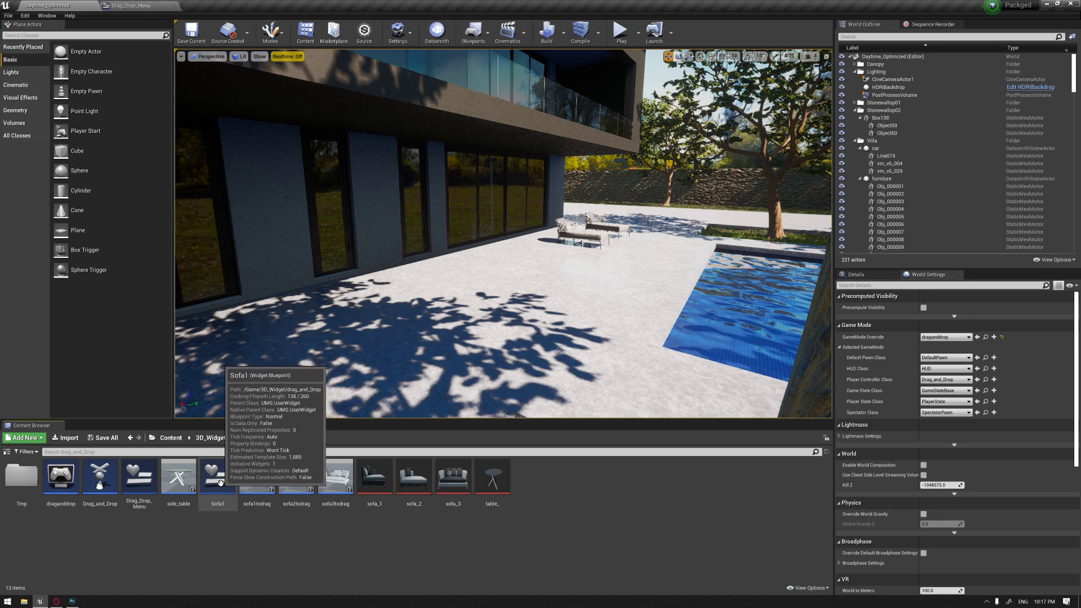
{"action": "double_click", "coordinate": [219, 480]}
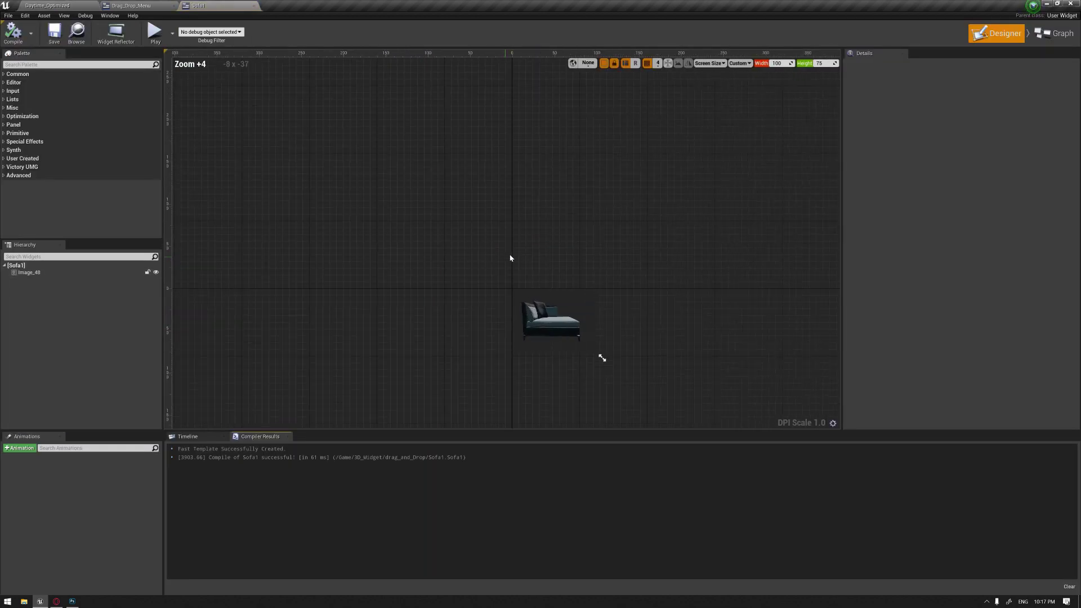
{"action": "left_click", "coordinate": [580, 313]}
{"action": "right_click_drag", "start_coordinate": [700, 281], "coordinate": [633, 219]}
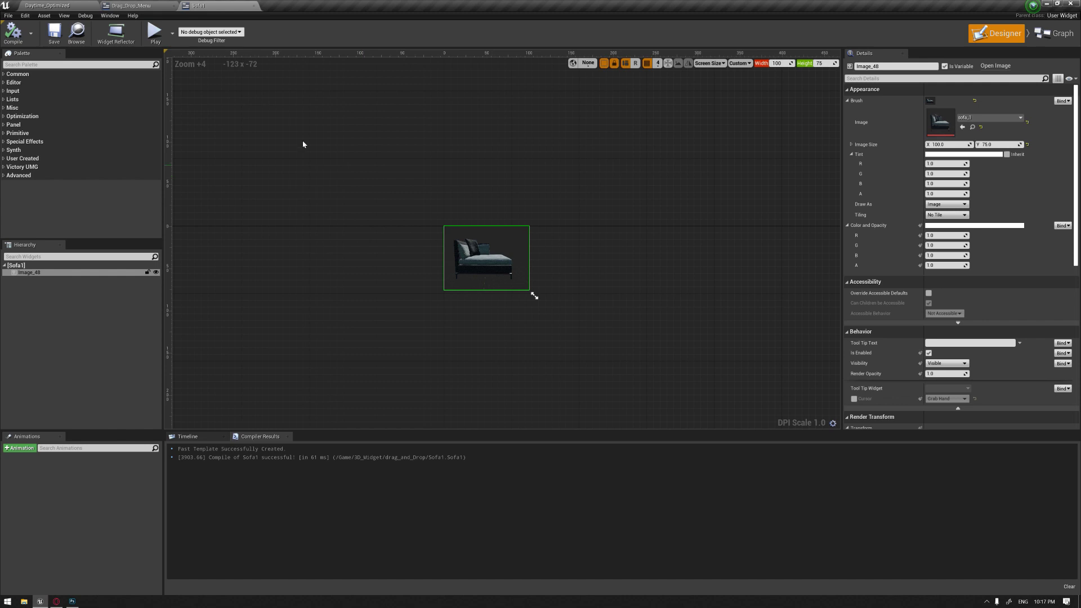
Examine the Drag_Drop_Menu layout and compare it with the Sofa1 widget's image and size settings.
{"action": "left_click", "coordinate": [137, 6]}
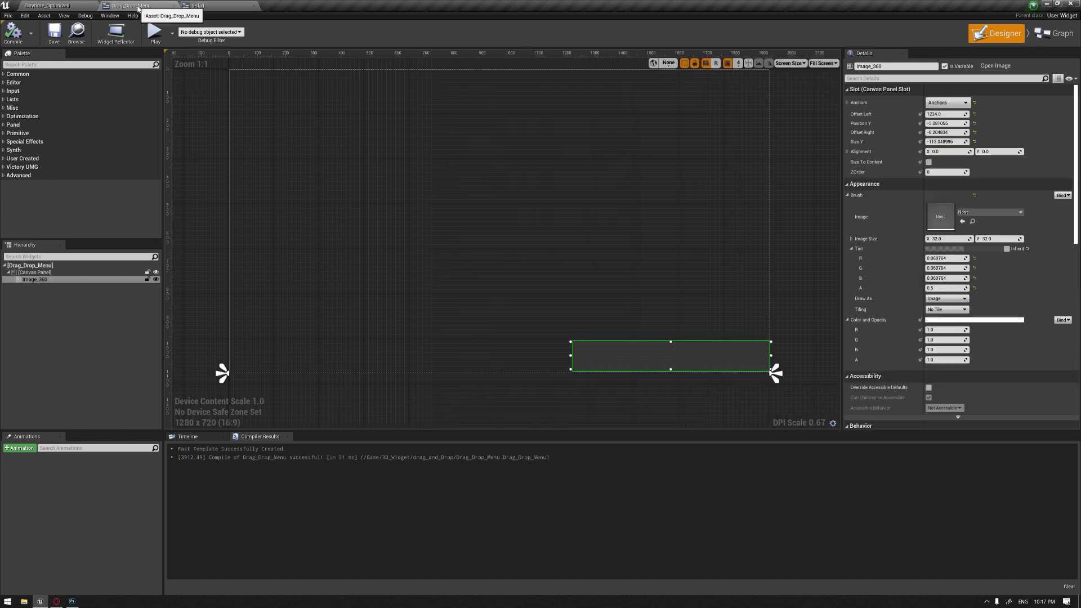
{"action": "right_click_drag", "start_coordinate": [628, 279], "coordinate": [634, 308]}
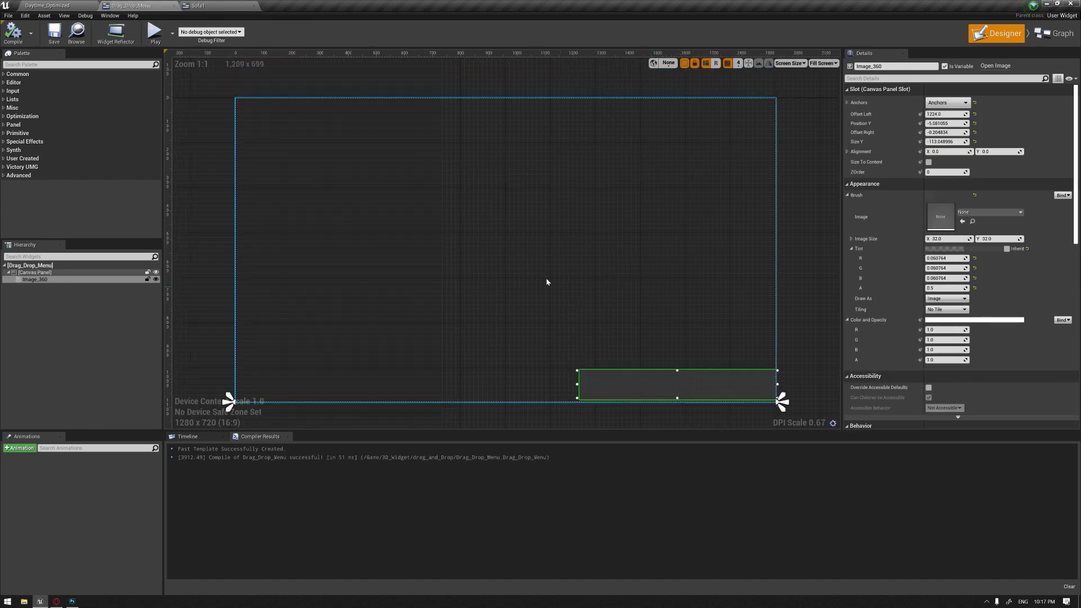
{"action": "left_click", "coordinate": [198, 5]}
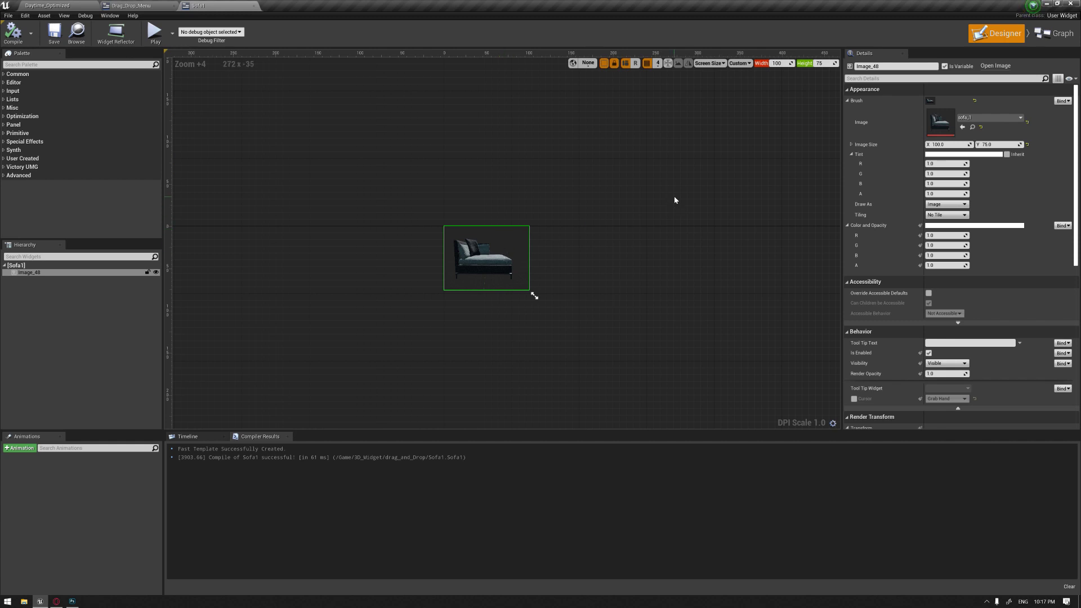
{"action": "right_click_drag", "start_coordinate": [643, 184], "coordinate": [644, 213]}
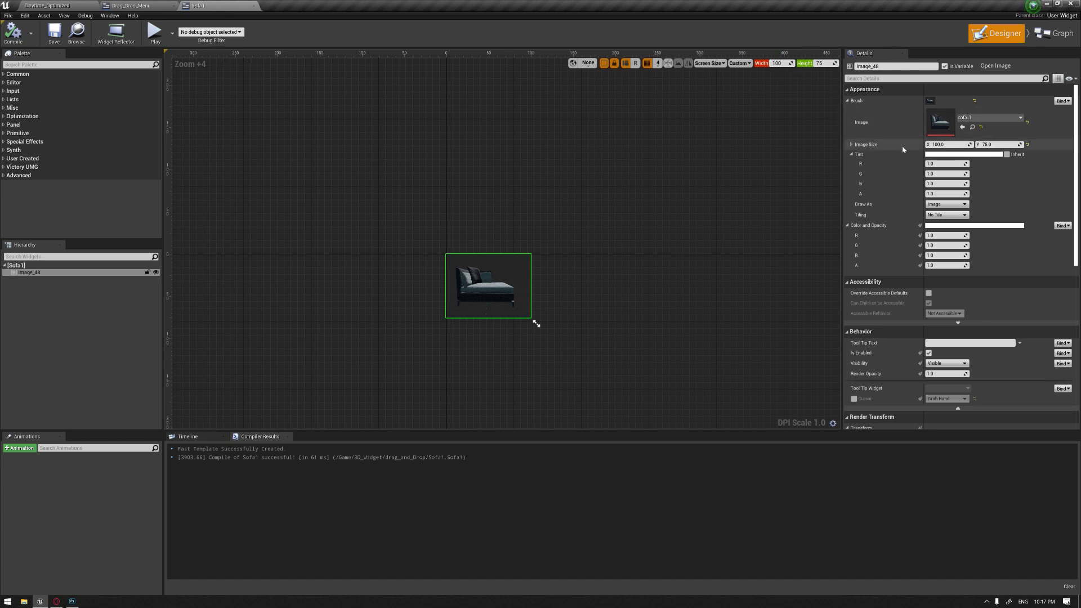
{"action": "right_click_drag", "start_coordinate": [611, 223], "coordinate": [599, 214]}
Find the Sofa 1 user-created widget, add it to the Drag_Drop_Menu canvas panel before Image_360, and select it.
{"action": "left_click", "coordinate": [146, 5]}
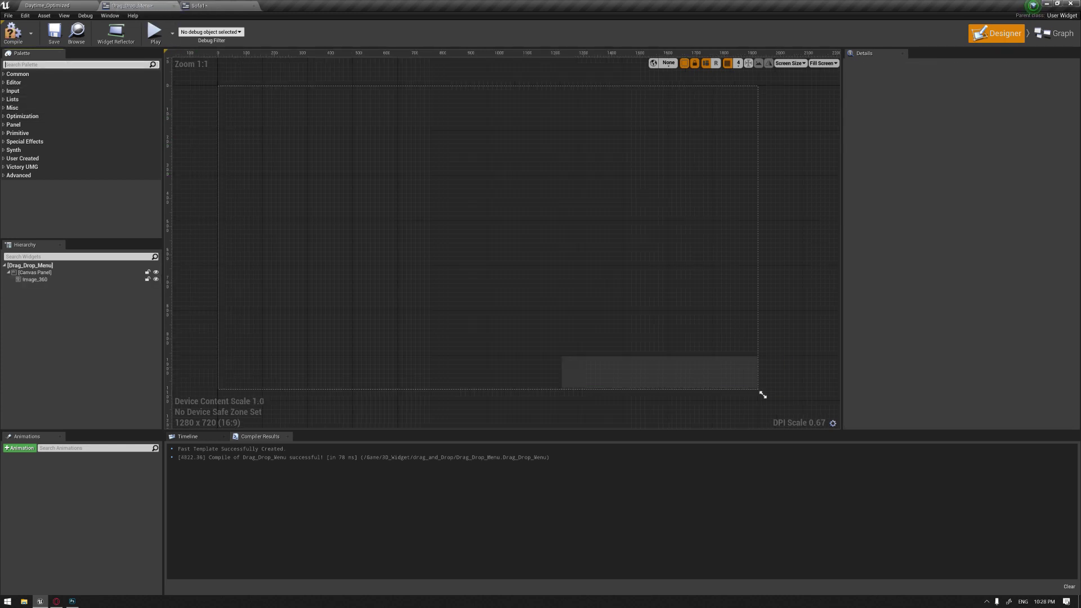
{"action": "type", "text": "sofa"}
{"action": "left_click_drag", "start_coordinate": [30, 94], "coordinate": [39, 276]}
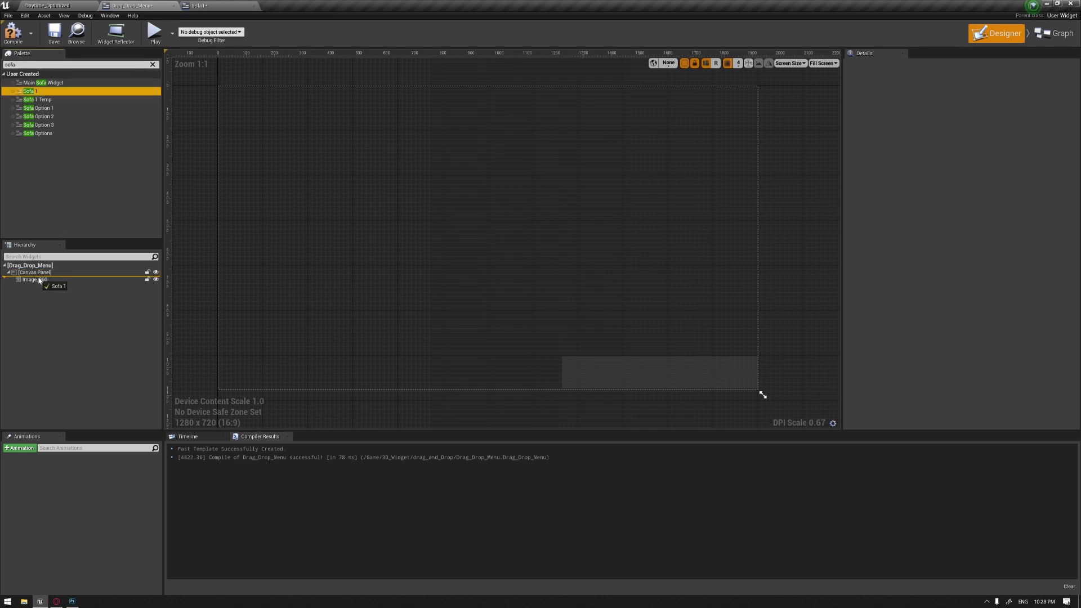
{"action": "left_click", "coordinate": [152, 65]}
{"action": "left_click", "coordinate": [231, 88]}
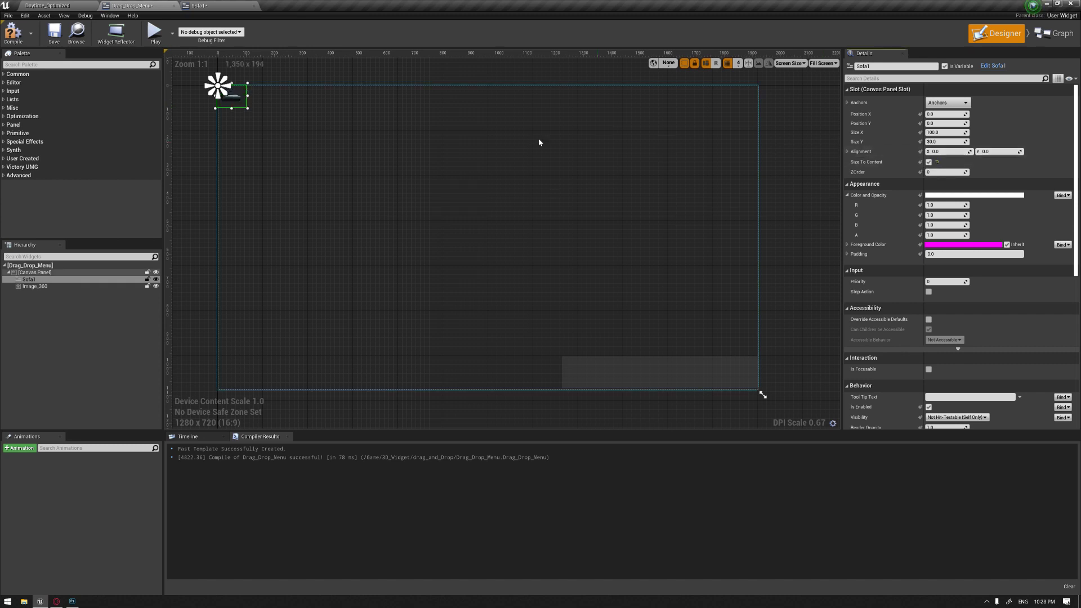
Check the Sofa1 widget in its designer view and return to the Drag_Drop_Menu widget.
{"action": "left_click", "coordinate": [218, 6]}
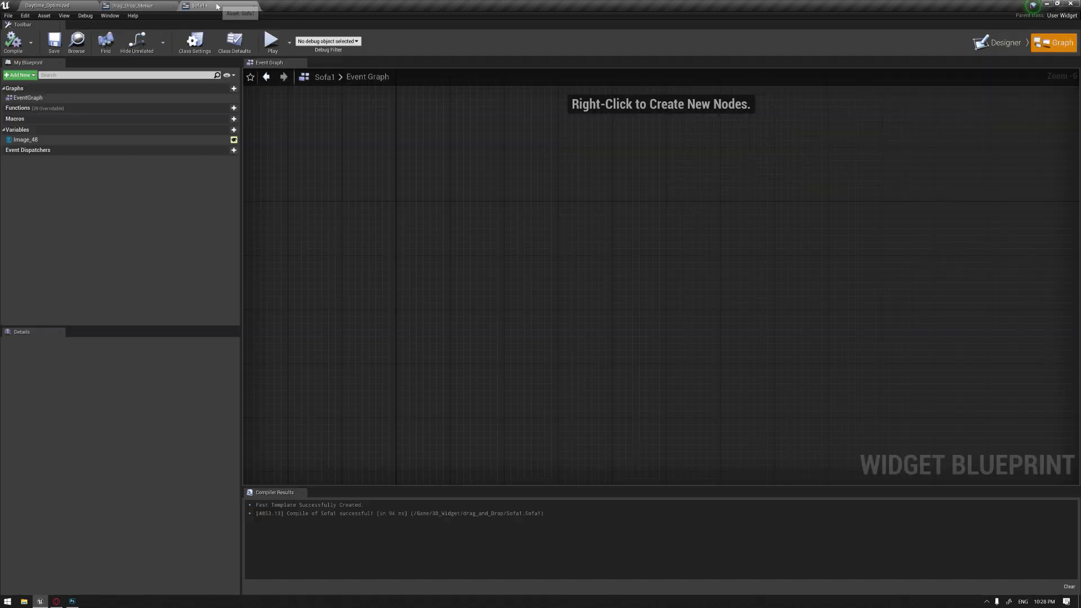
{"action": "left_click", "coordinate": [998, 44]}
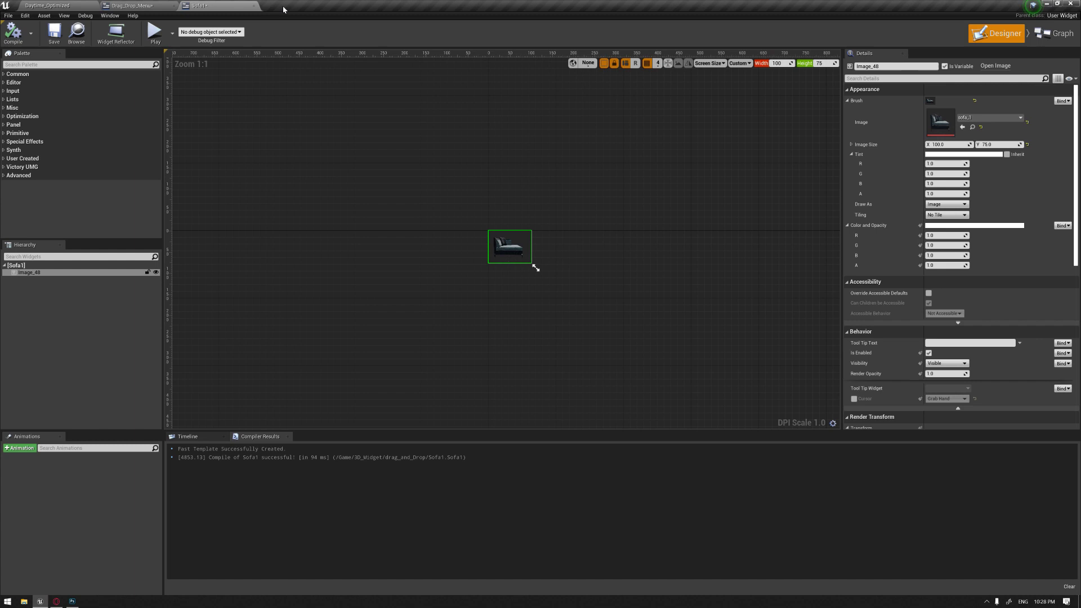
{"action": "left_click", "coordinate": [133, 6]}
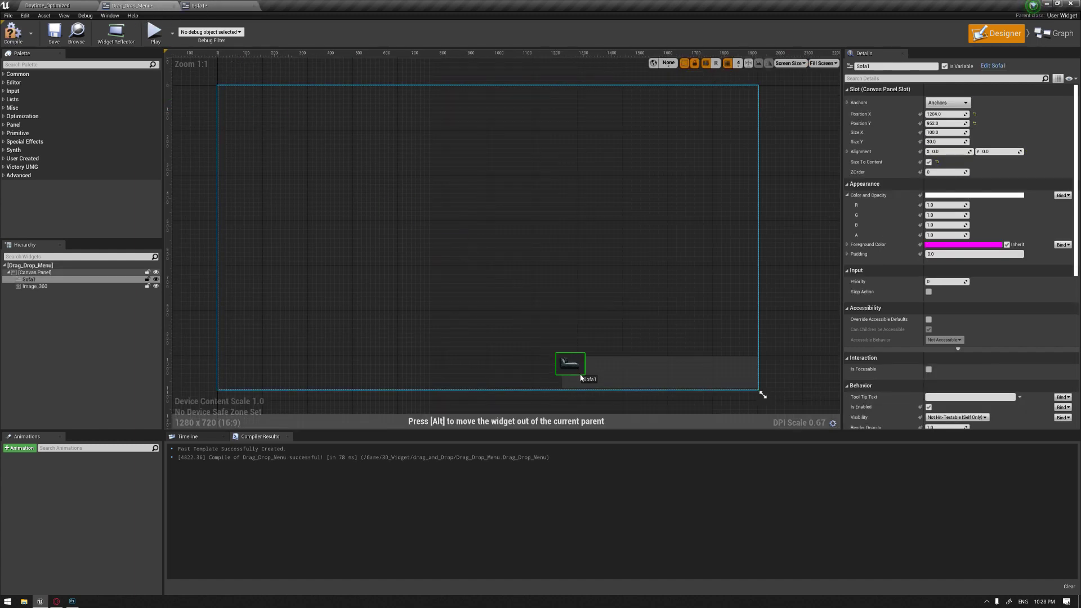